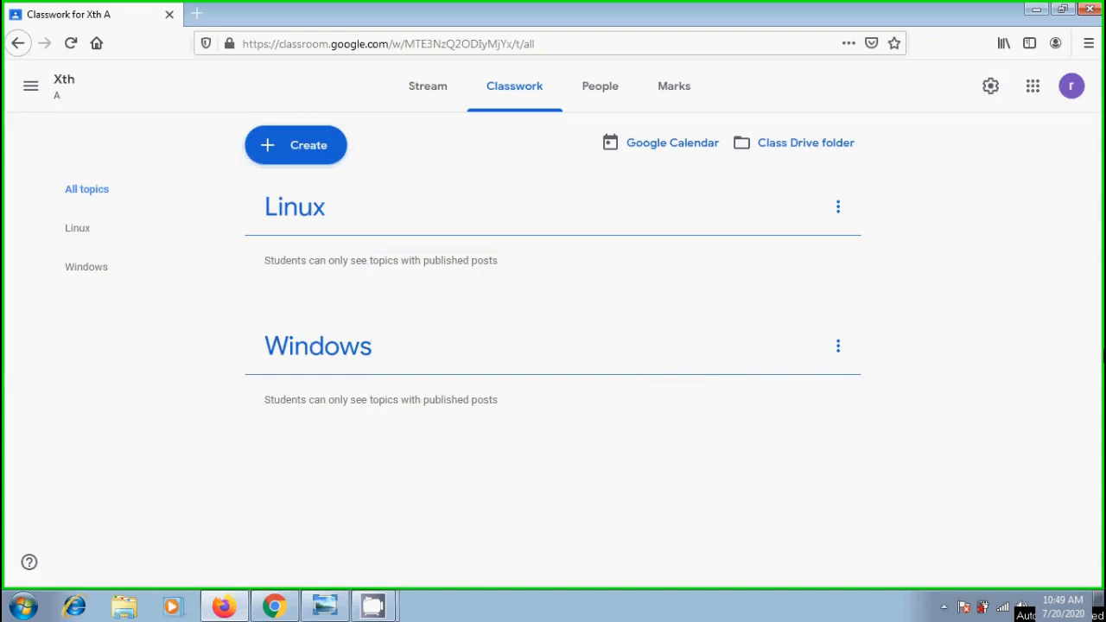
Move the Linux topic below Windows and return it to its place above Windows
left_click(838, 208)
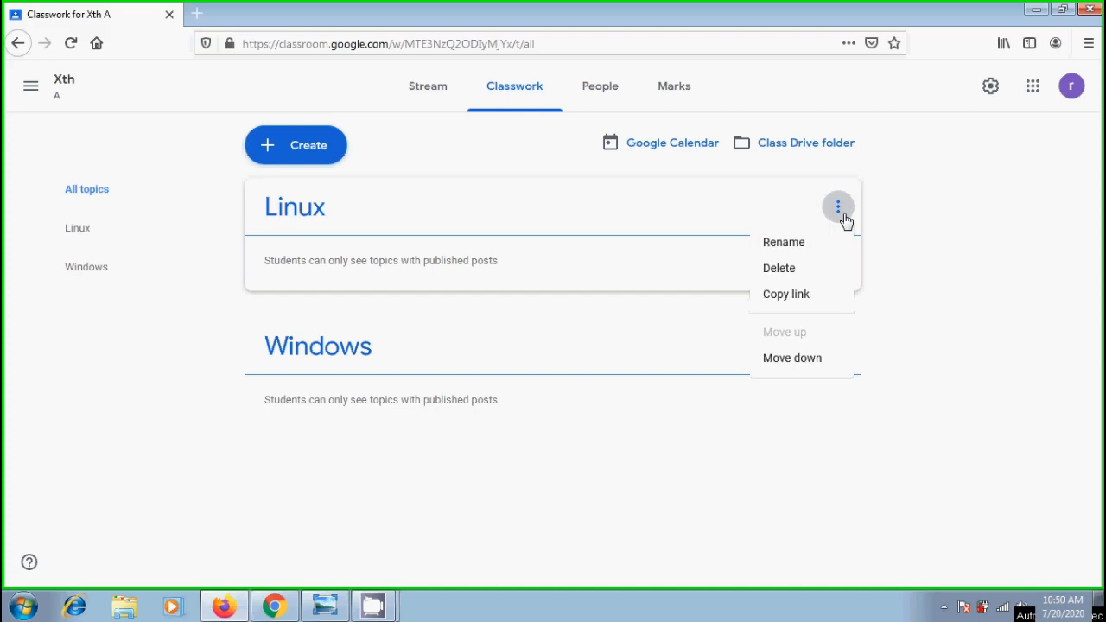
left_click(805, 359)
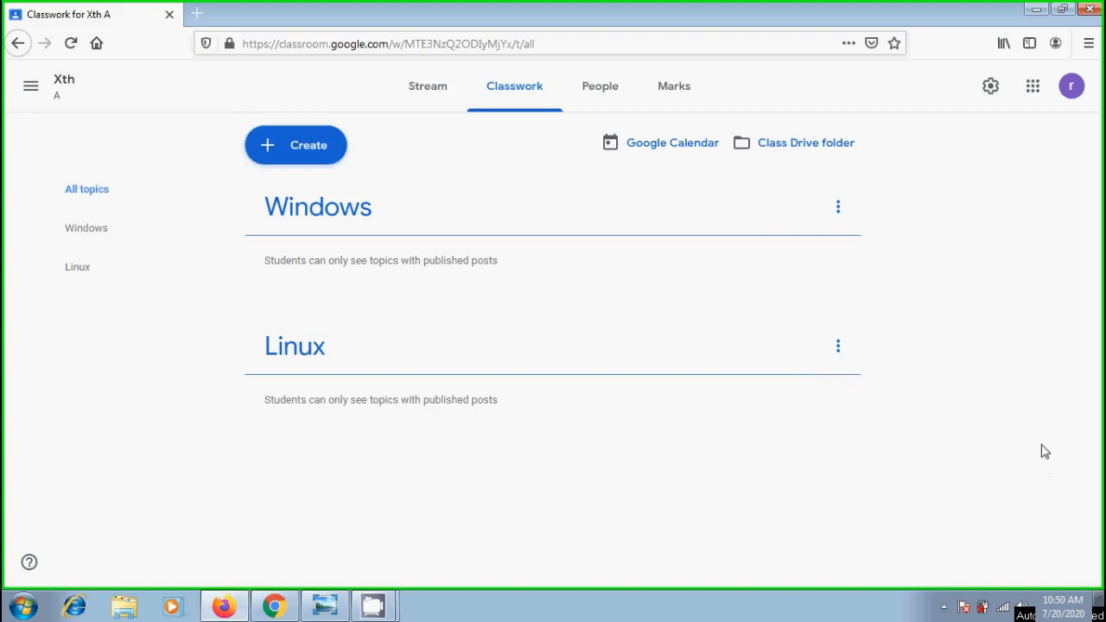
left_click_drag(315, 359, 348, 205)
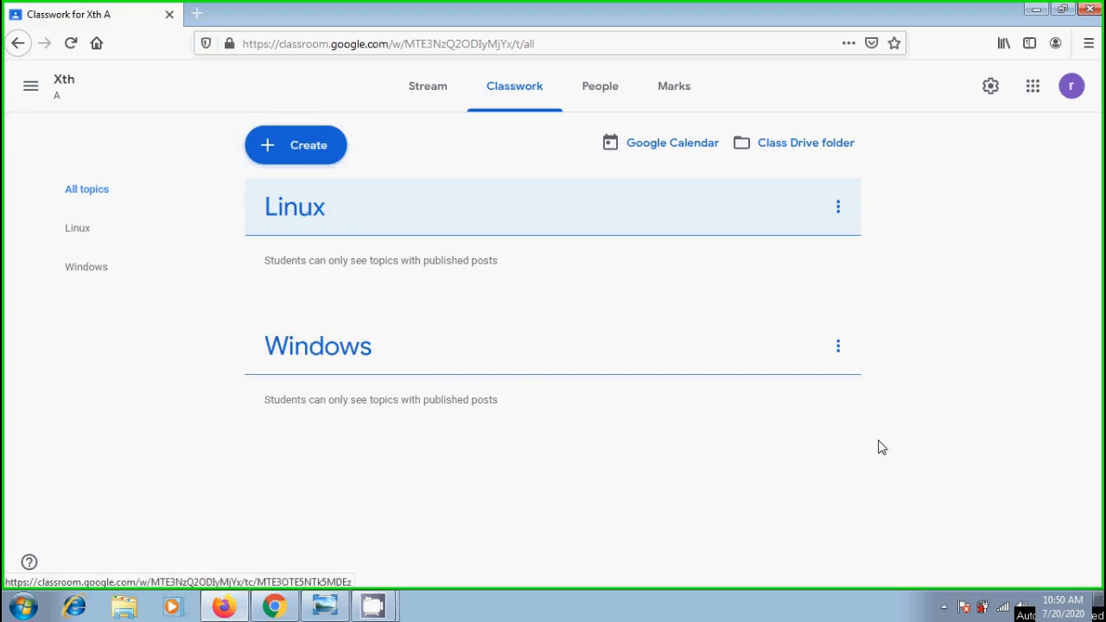
Create a new class material titled "Video URL" with the description "Hai friends"
left_click(278, 151)
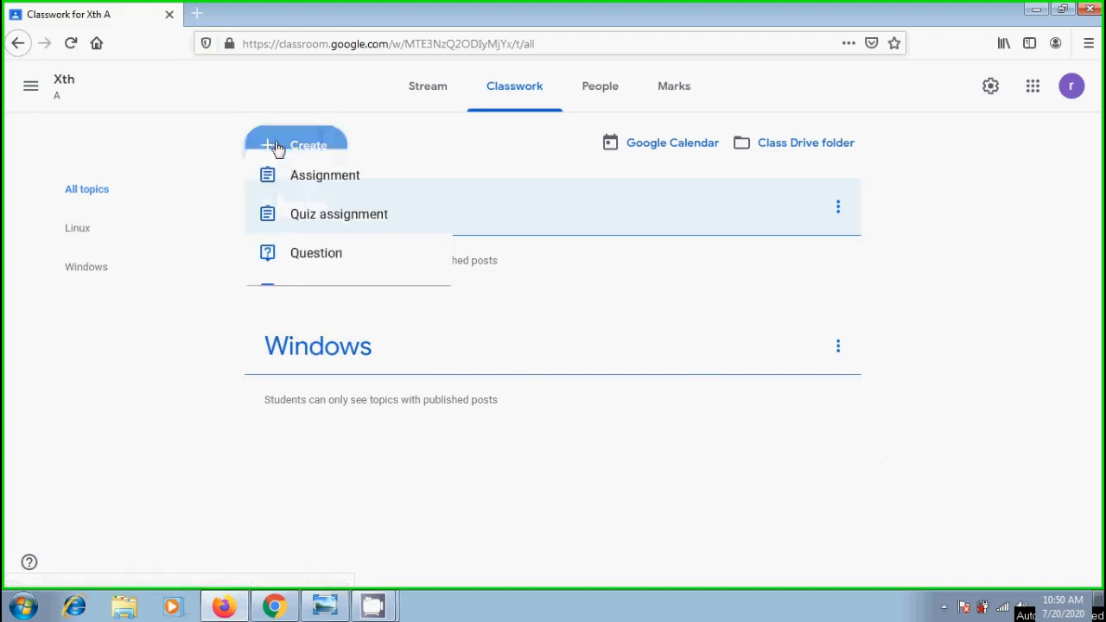
left_click(320, 314)
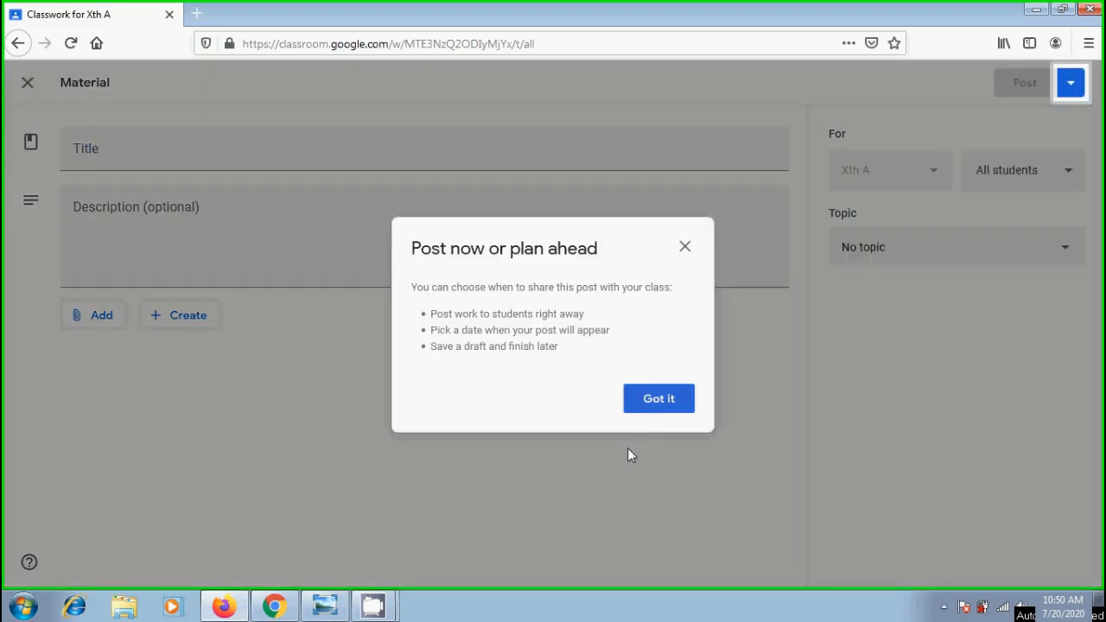
left_click(660, 399)
left_click(139, 153)
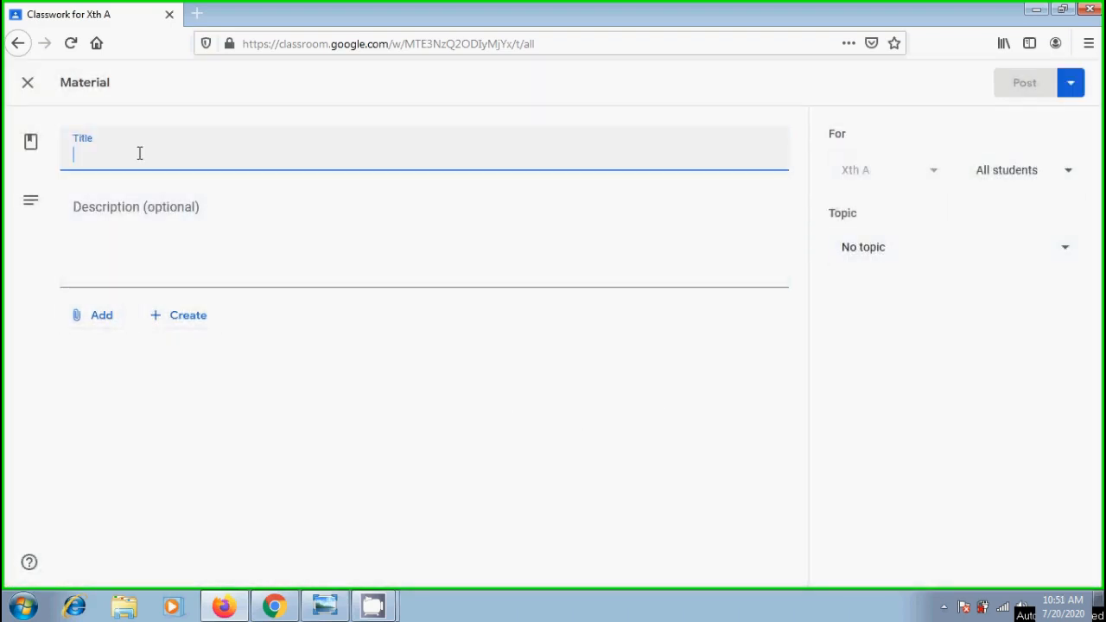
type("Video URL")
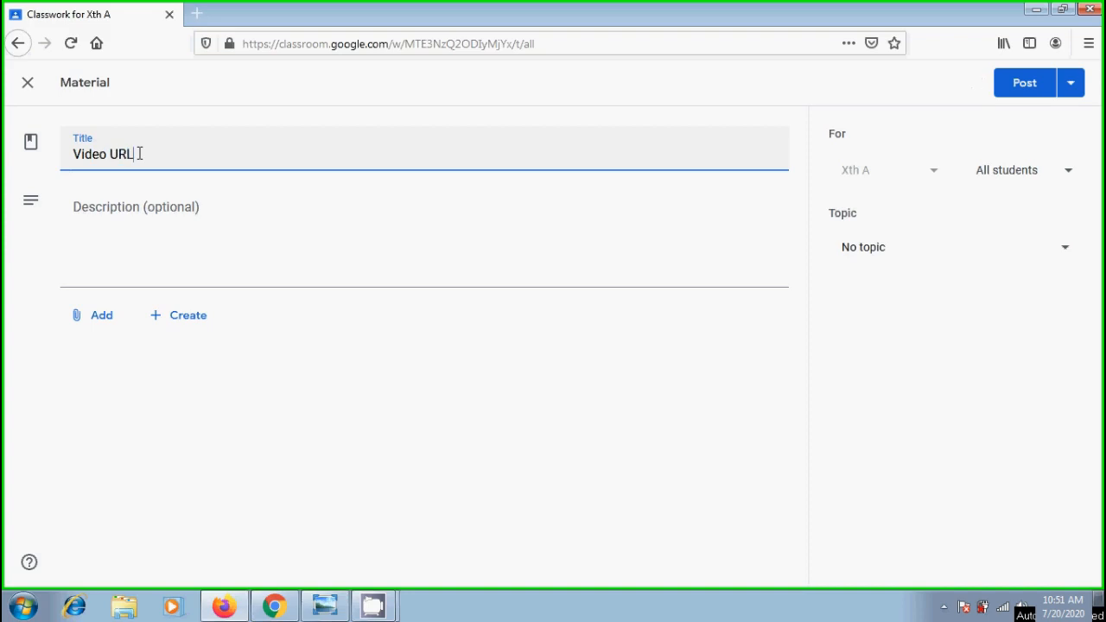
left_click(100, 254)
type("Hai")
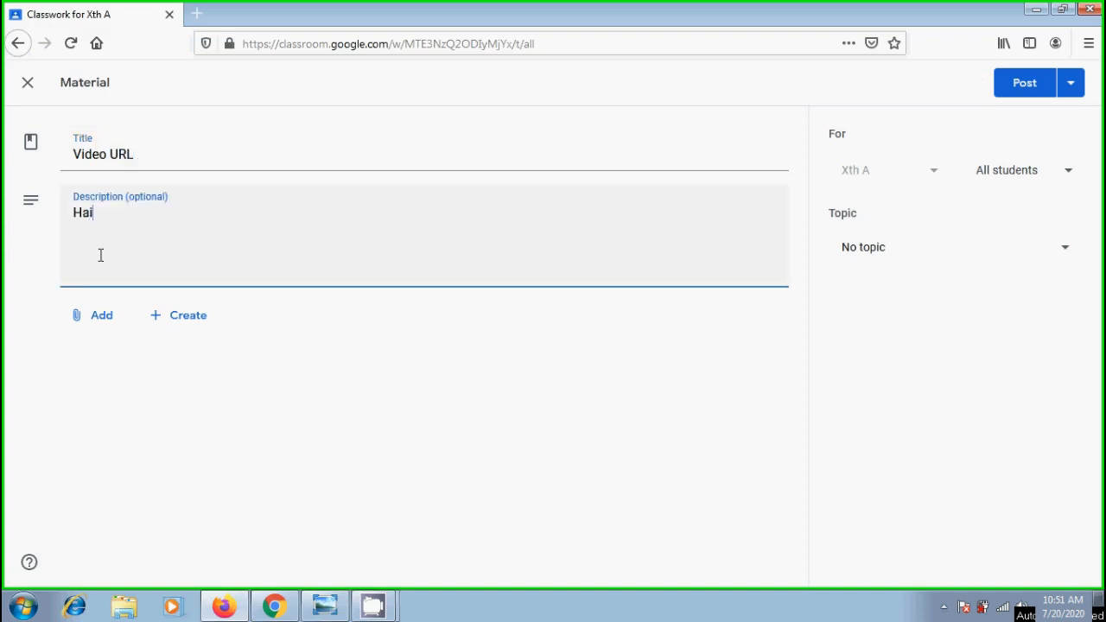
type(" friends")
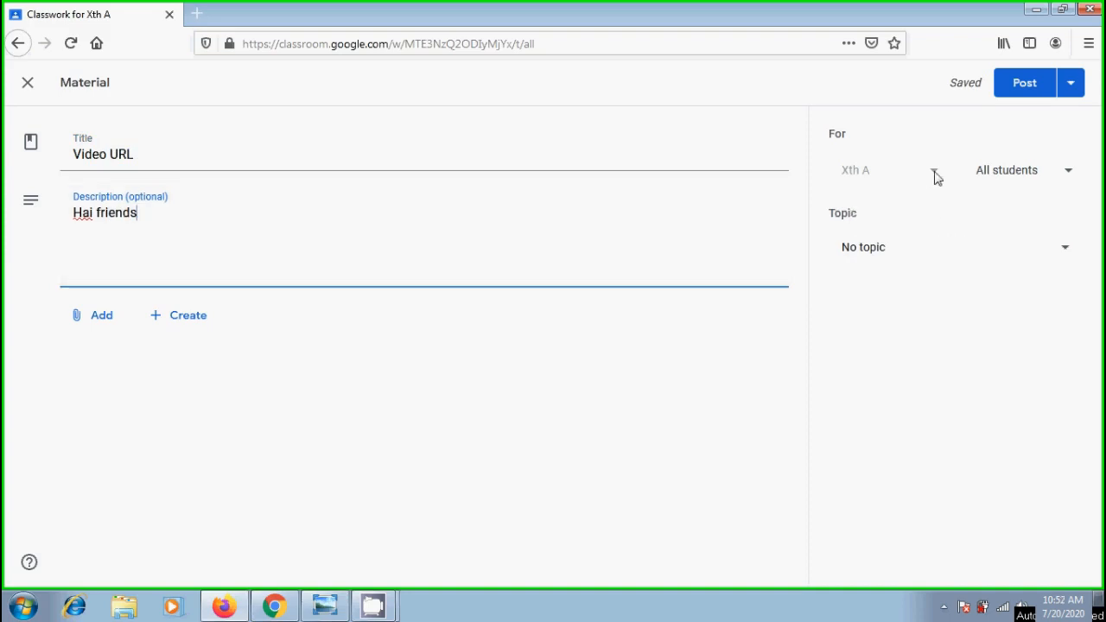
Keep the Video URL material assigned to all students and set its topic to Windows
left_click(1069, 180)
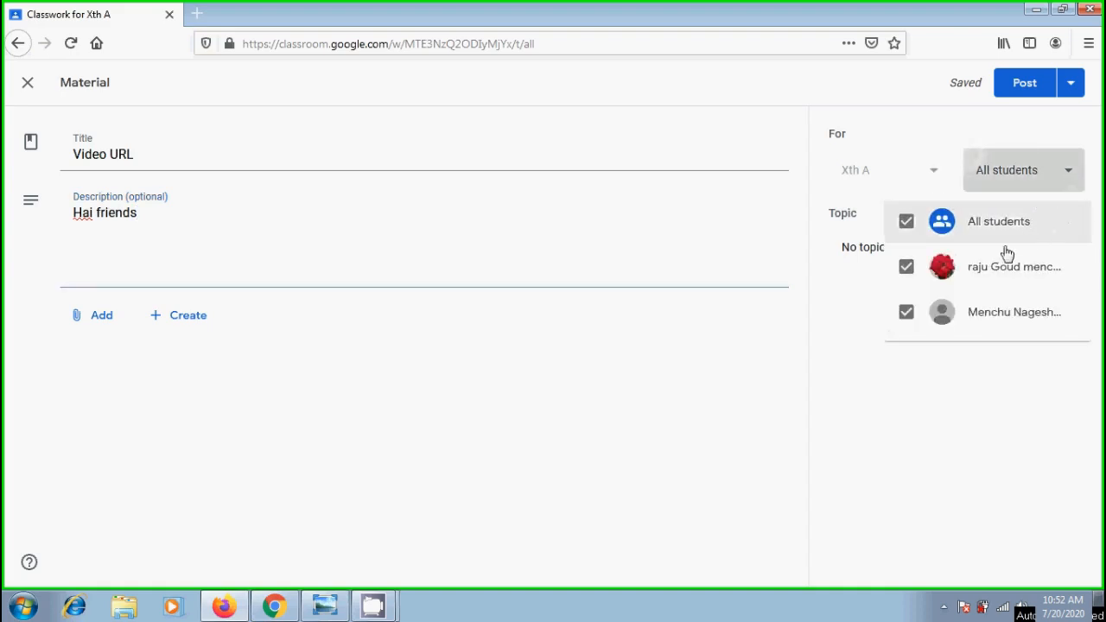
left_click(1074, 181)
left_click(1069, 249)
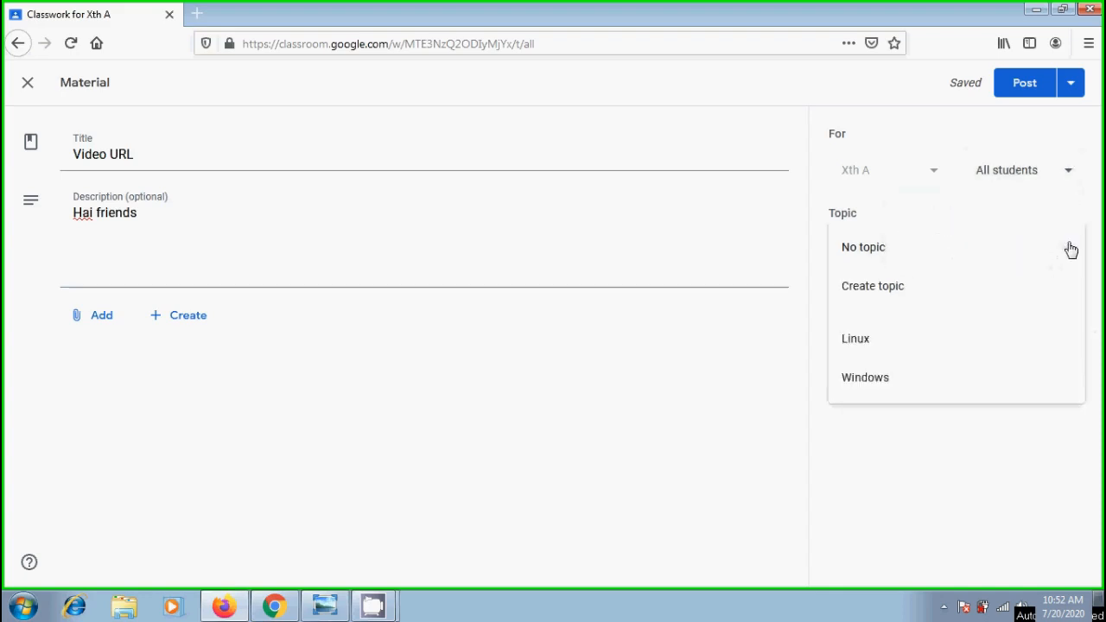
left_click(870, 381)
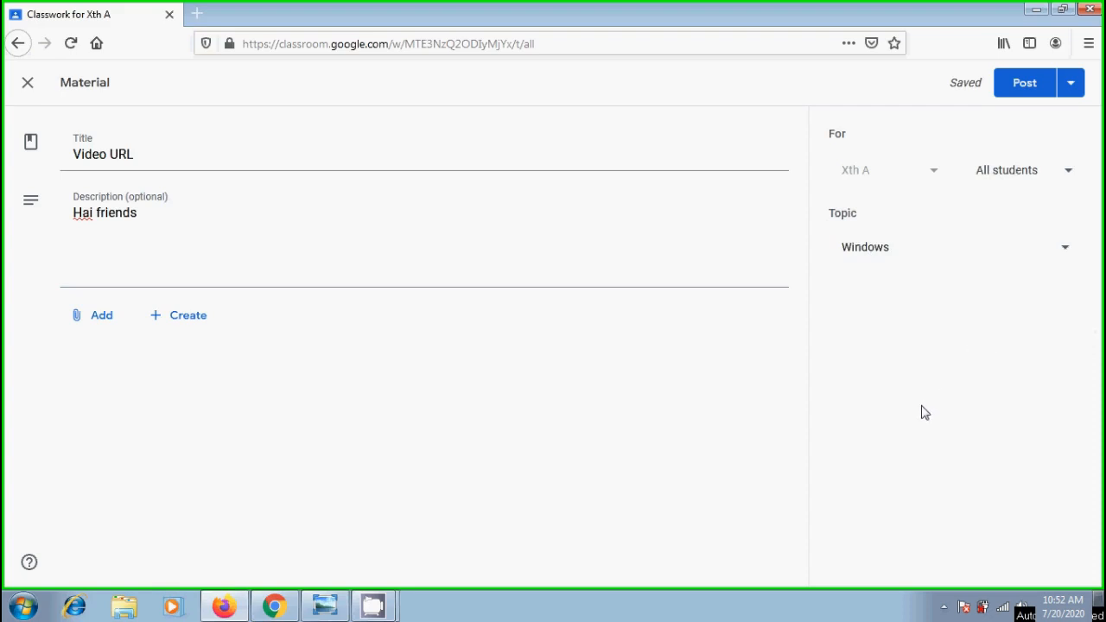
Attach "channel Sep 23rd 2018.pdf" from the Desktop to the Video URL material and post it
left_click(192, 318)
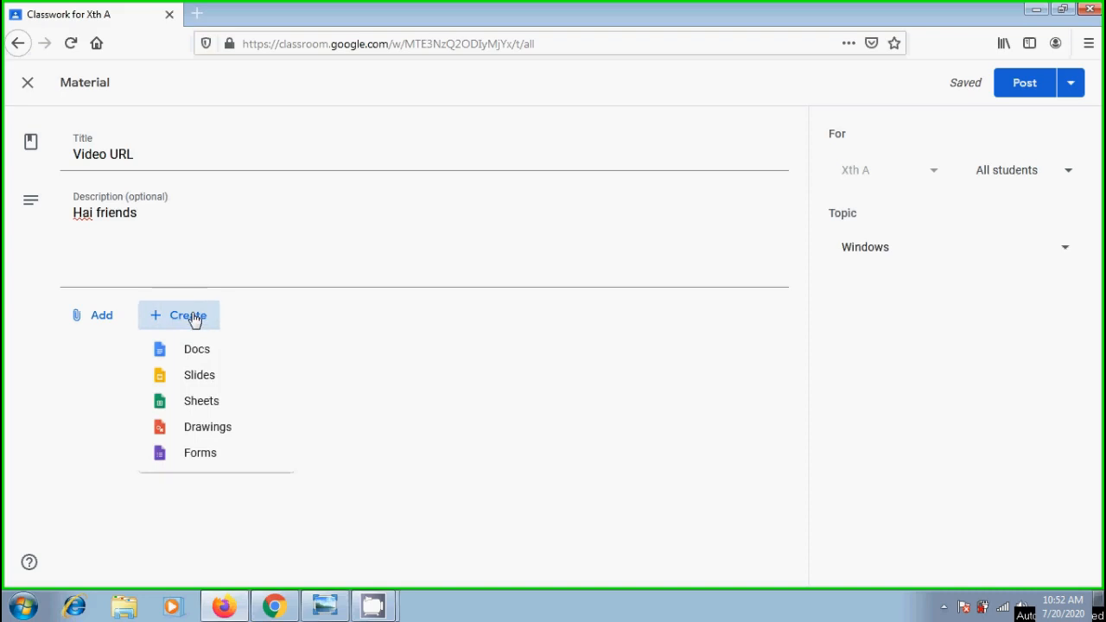
left_click(89, 322)
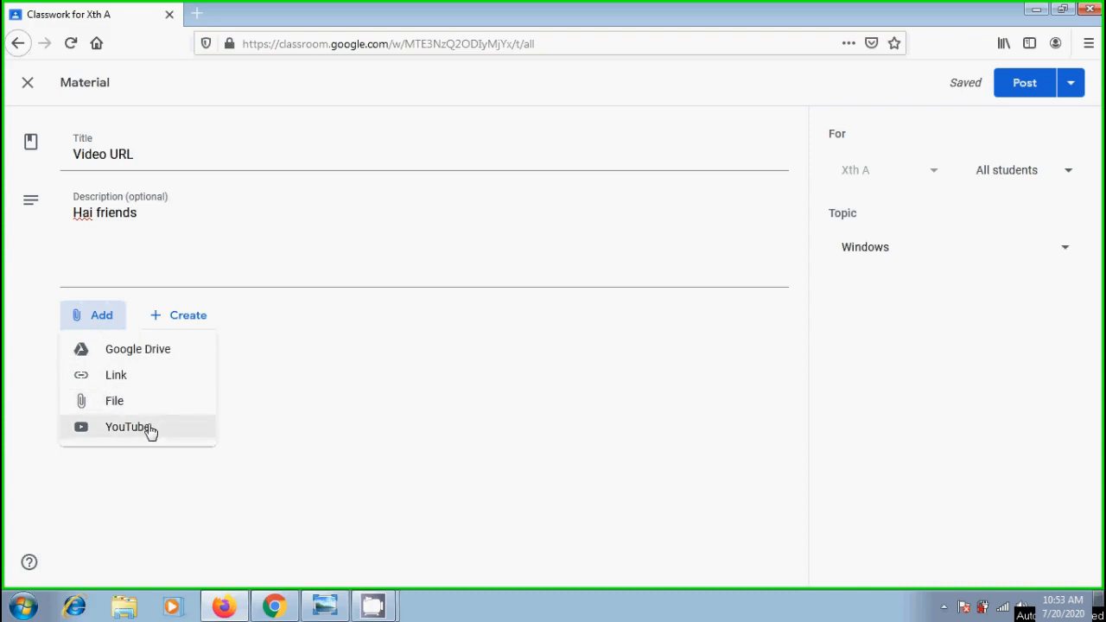
left_click(115, 410)
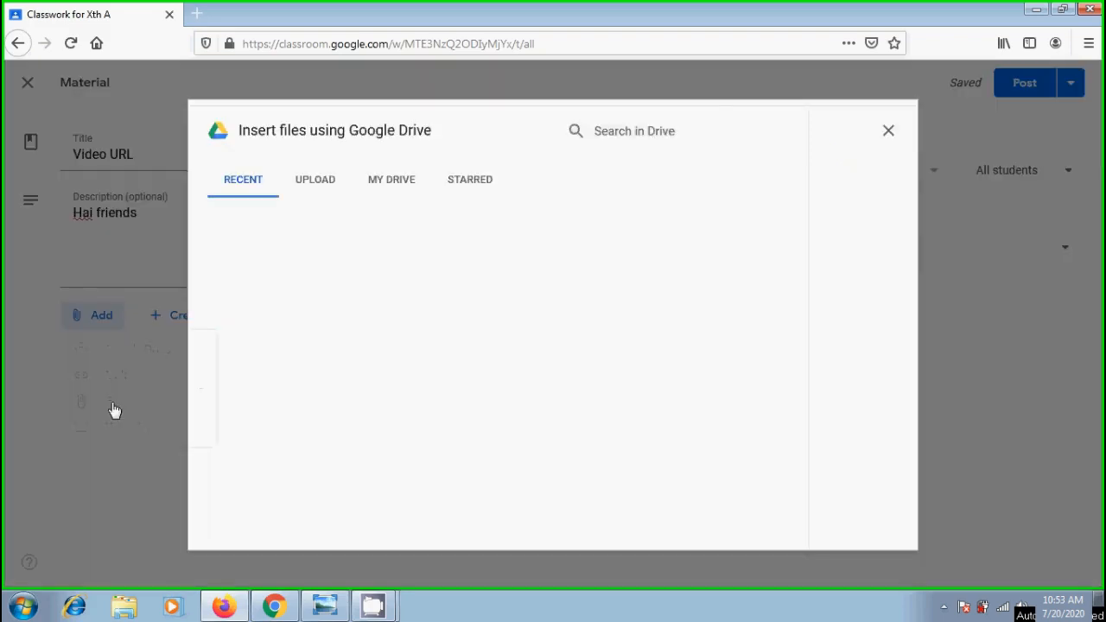
left_click(319, 188)
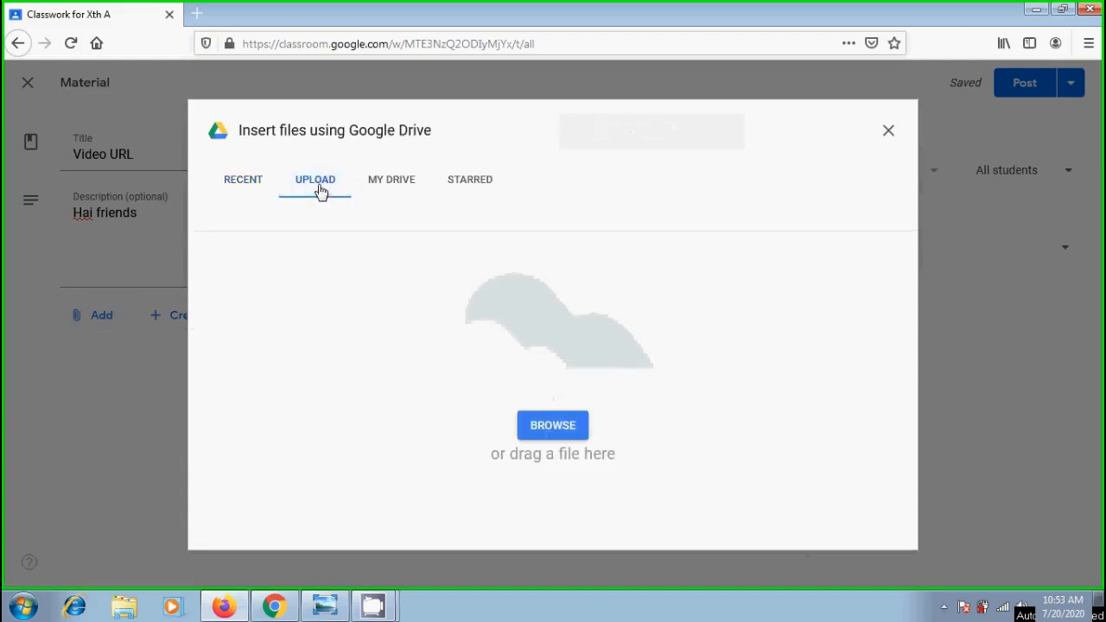
left_click(560, 426)
left_click_drag(540, 129, 524, 284)
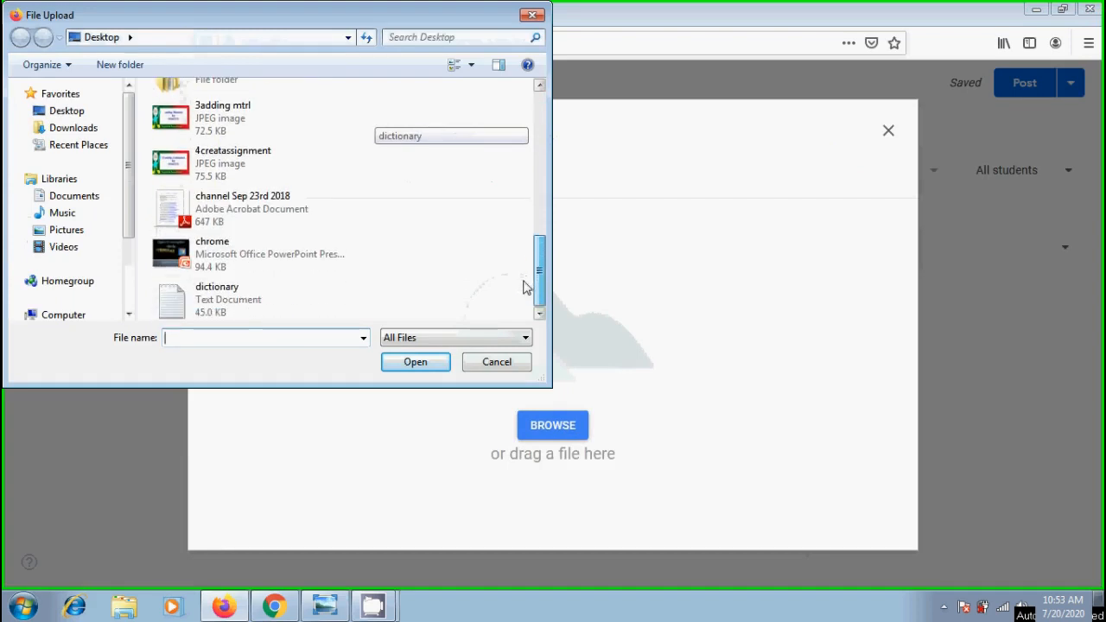
left_click(268, 218)
left_click(417, 365)
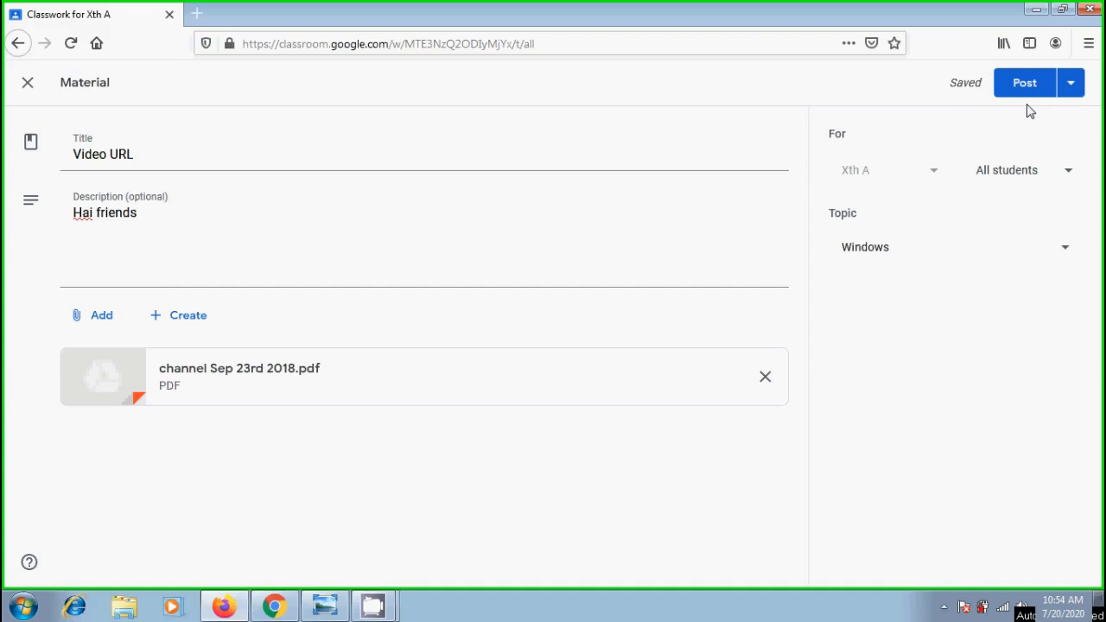
left_click(1071, 84)
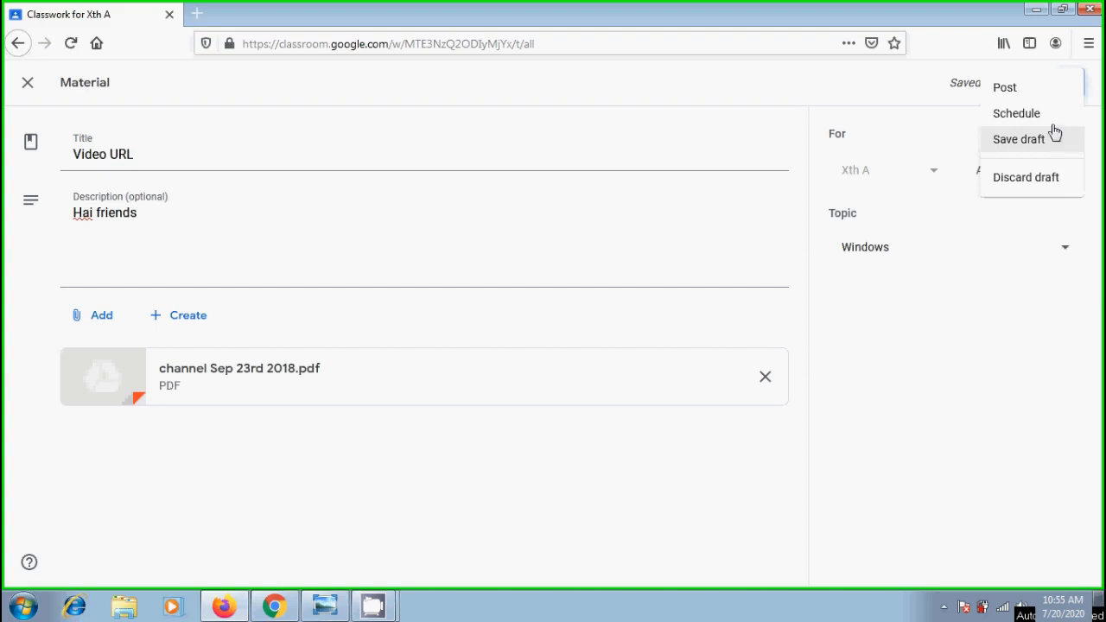
left_click(1005, 90)
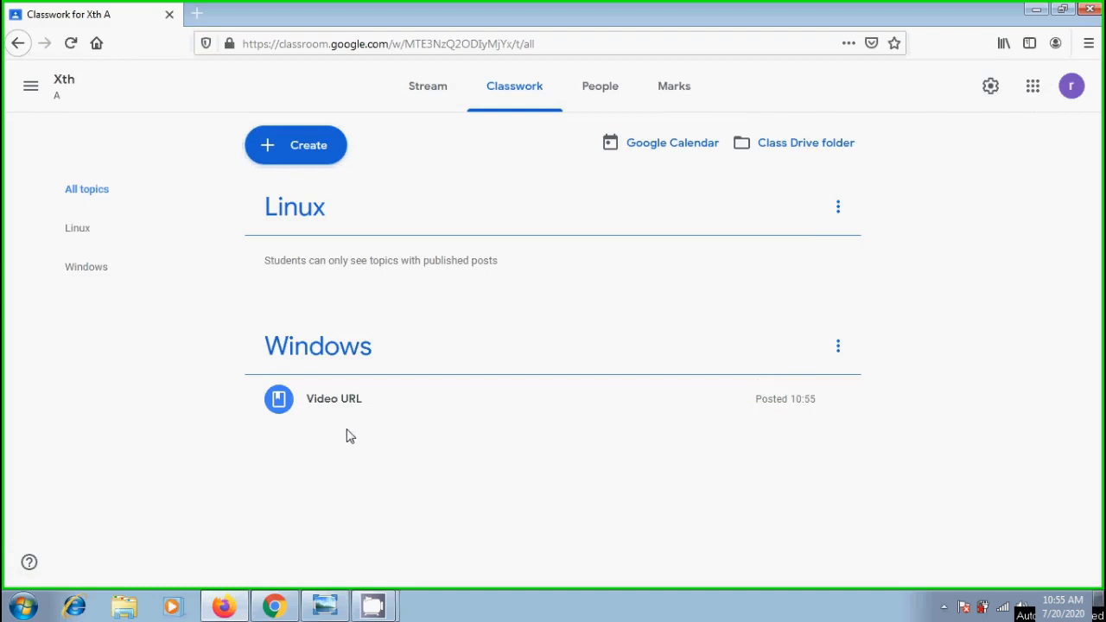
Create another class material titled "PPT"
left_click(303, 147)
left_click(323, 314)
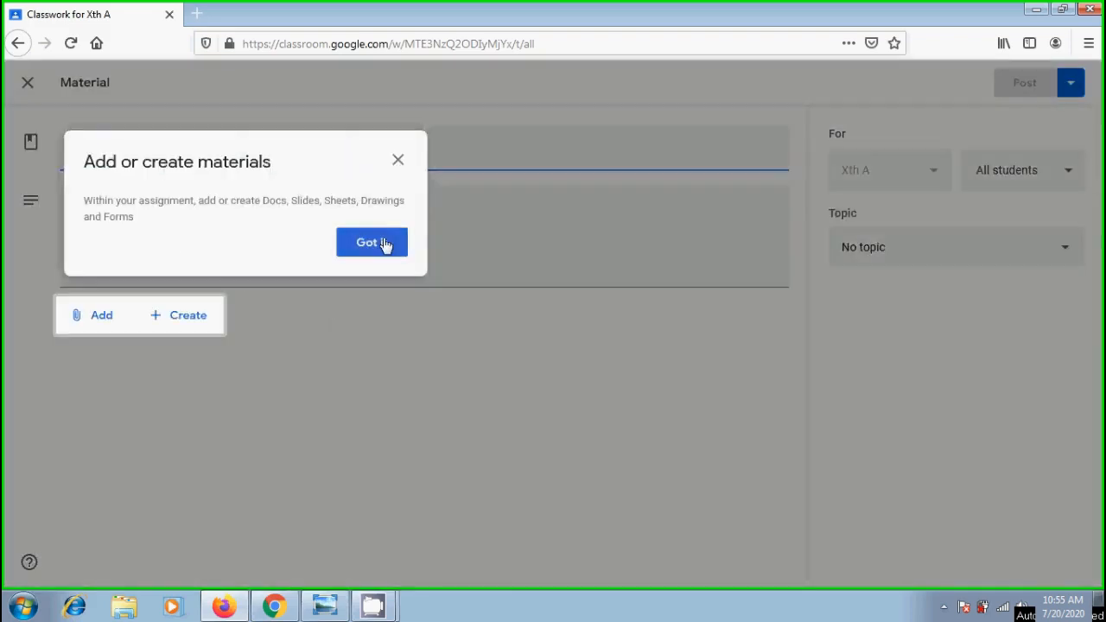
left_click(382, 239)
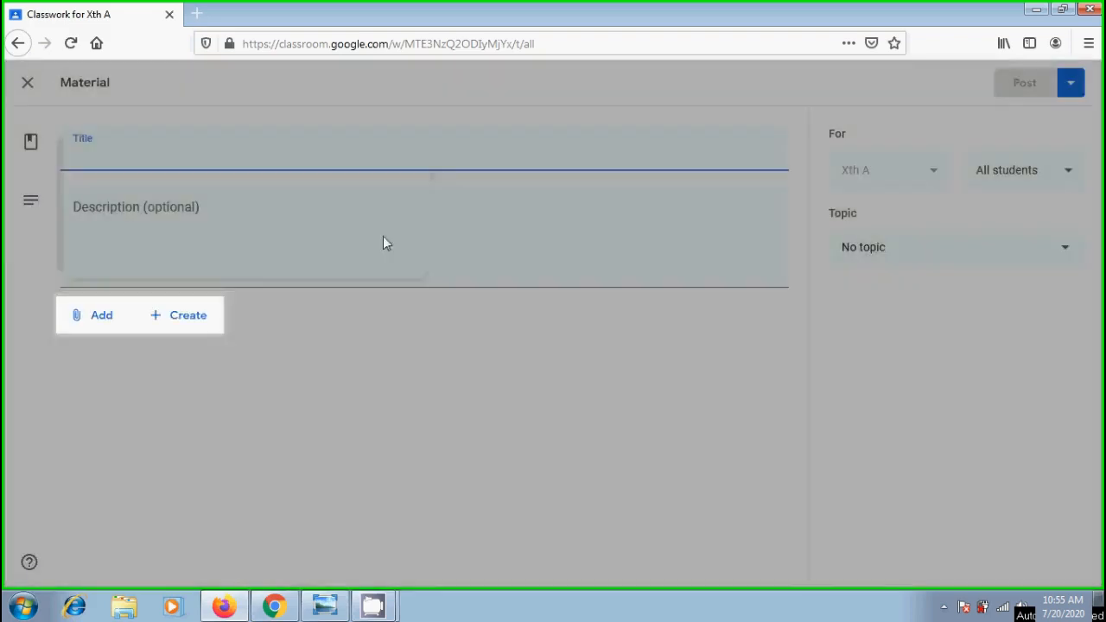
left_click(178, 154)
type("PPT")
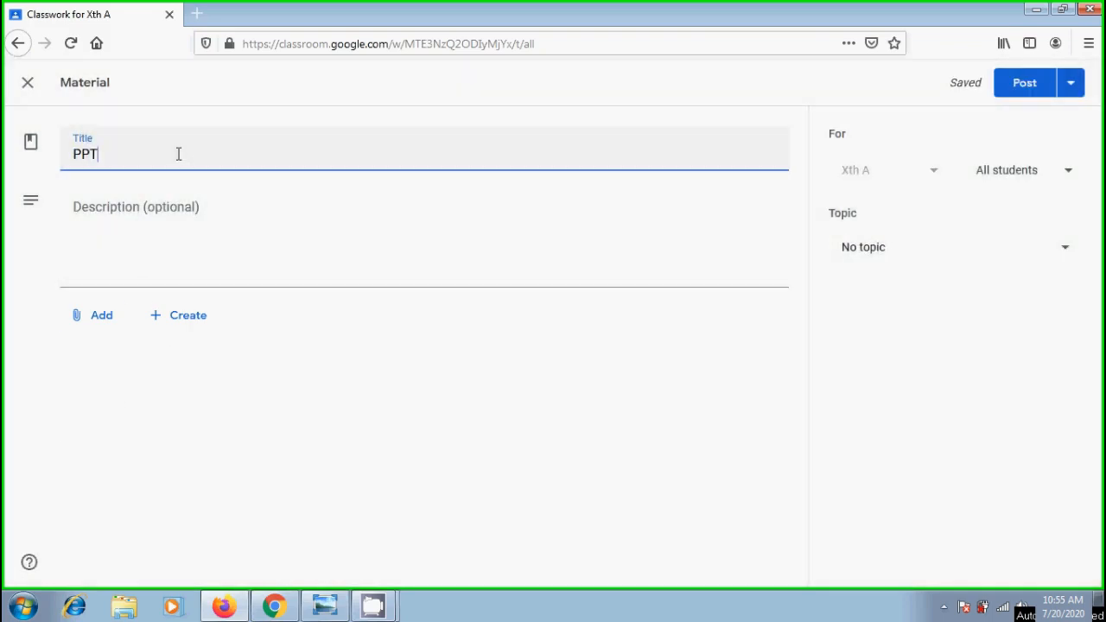
Upload the "chrome" PowerPoint presentation from the Desktop as an attachment to the PPT material
left_click(95, 315)
left_click(124, 414)
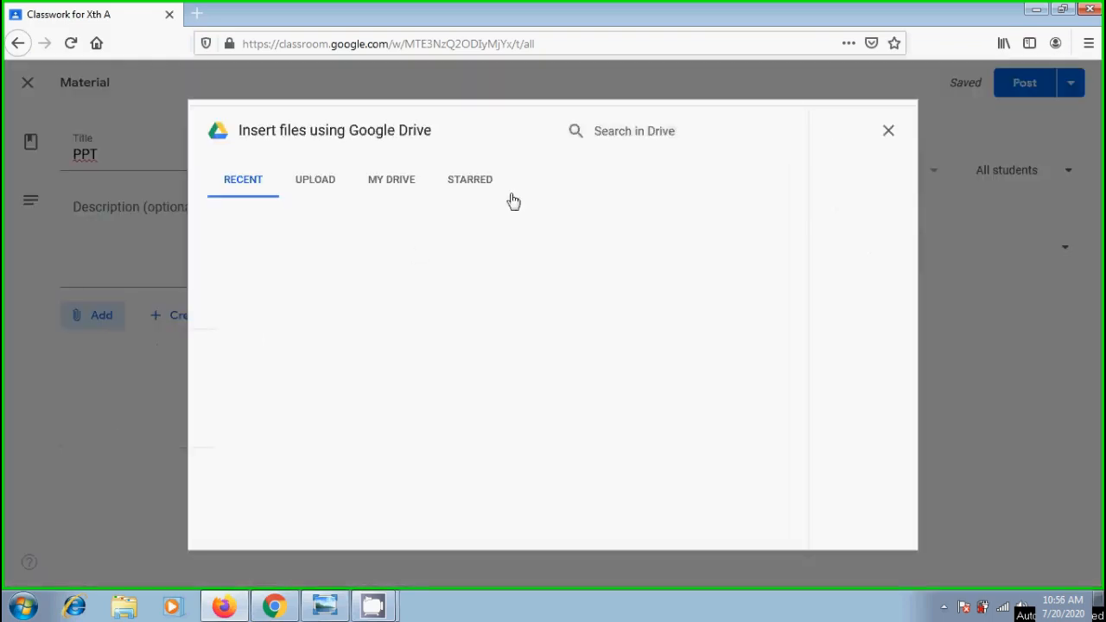
left_click(315, 186)
left_click(551, 426)
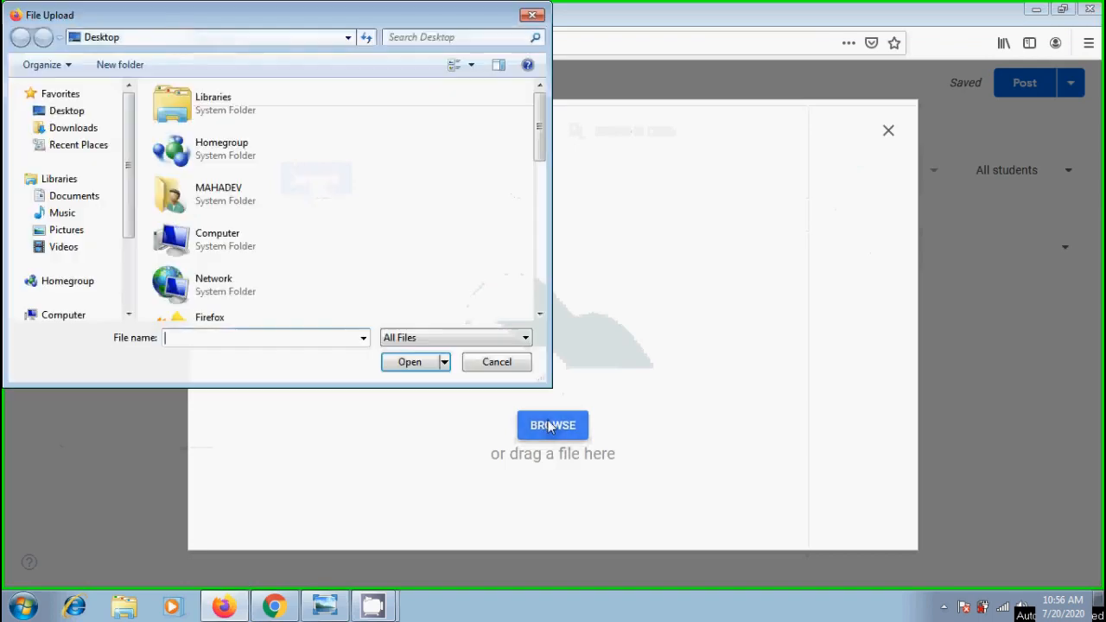
scroll(524, 242, "down", 5)
scroll(523, 256, "down", 2)
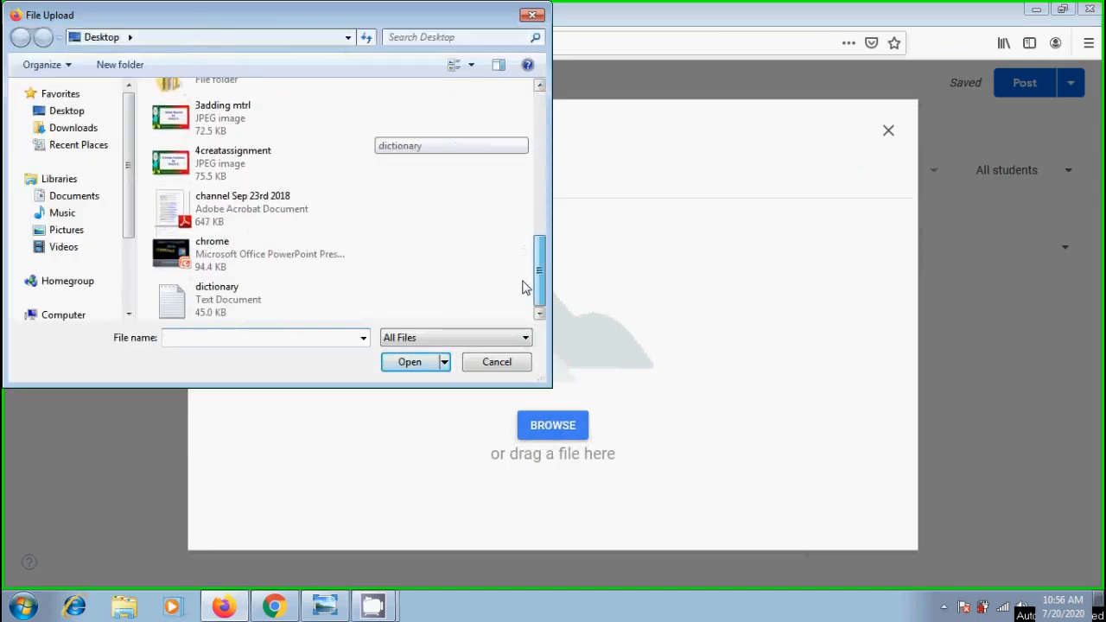
left_click(327, 254)
left_click(406, 363)
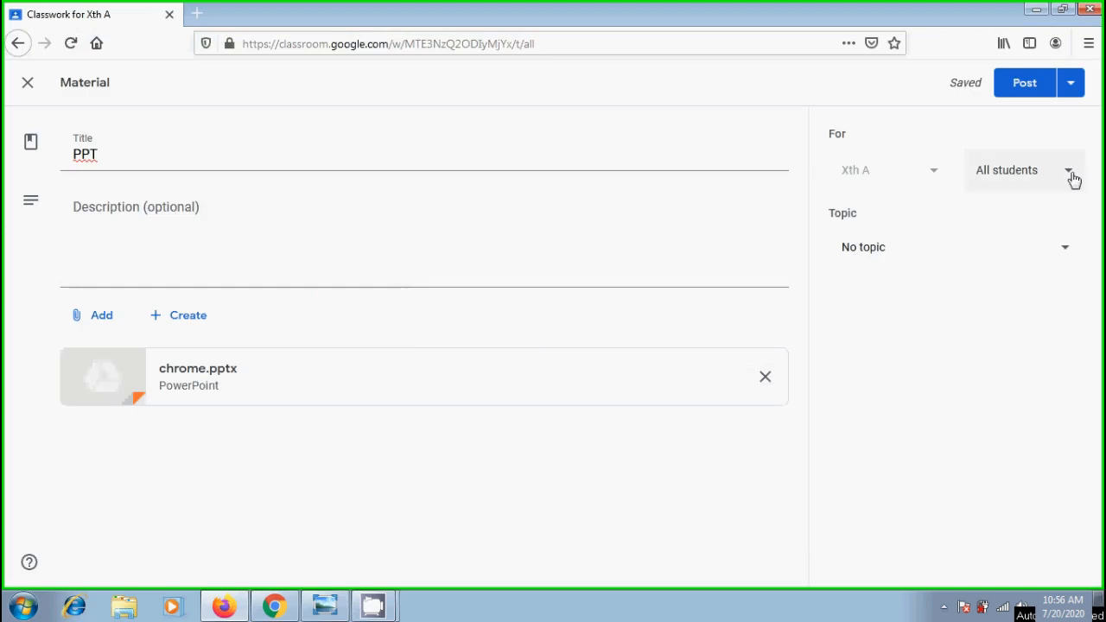
Limit the PPT material's recipients to only the last student in the class list
left_click(1072, 176)
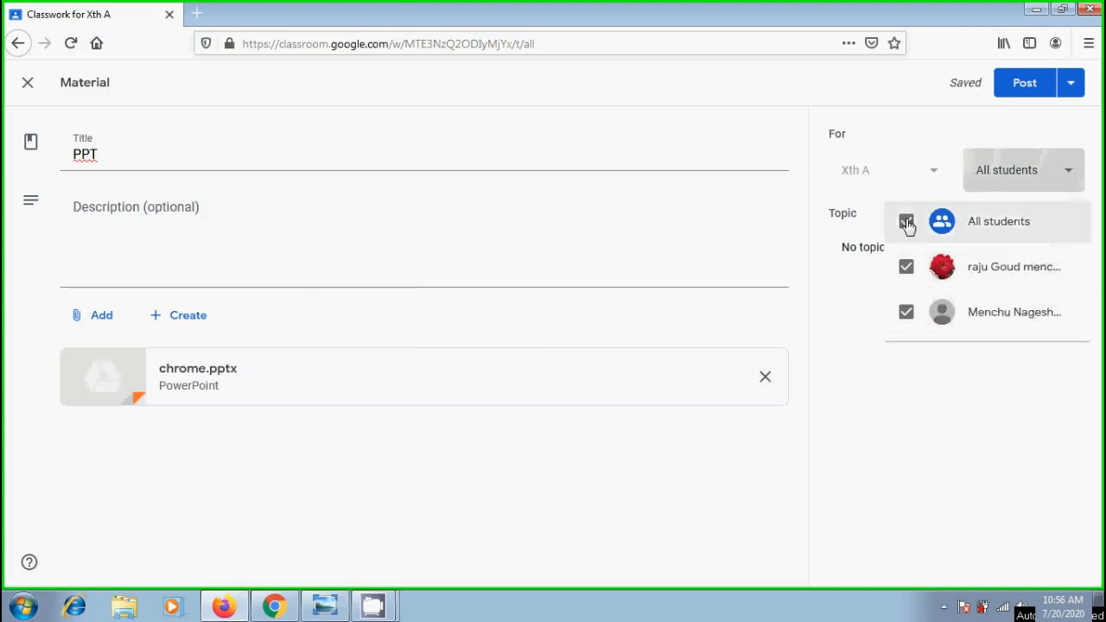
left_click(905, 221)
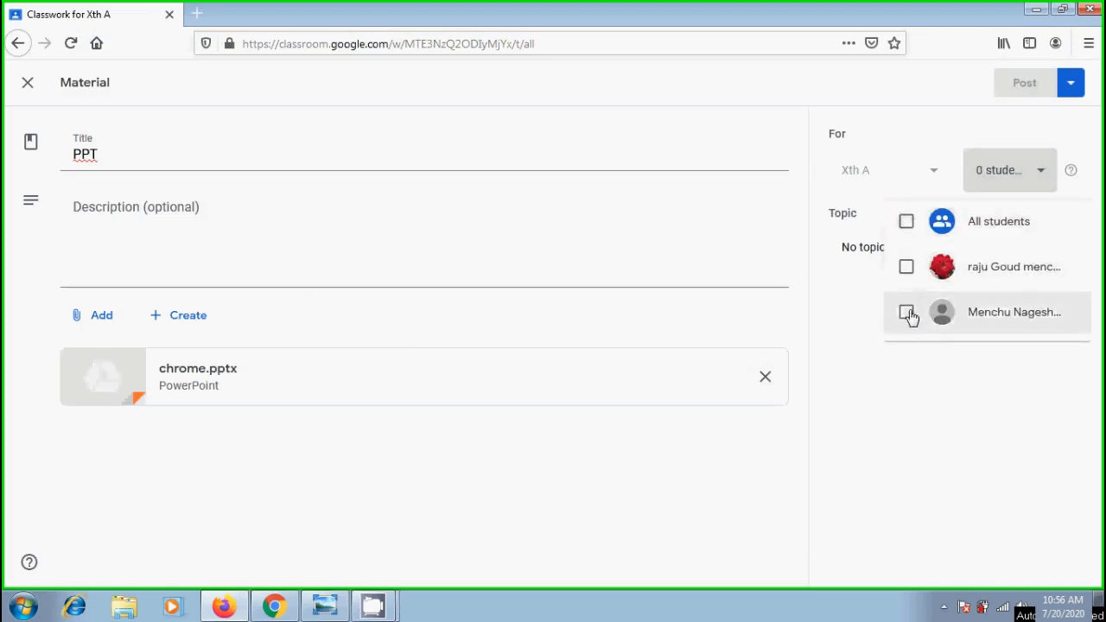
left_click(909, 316)
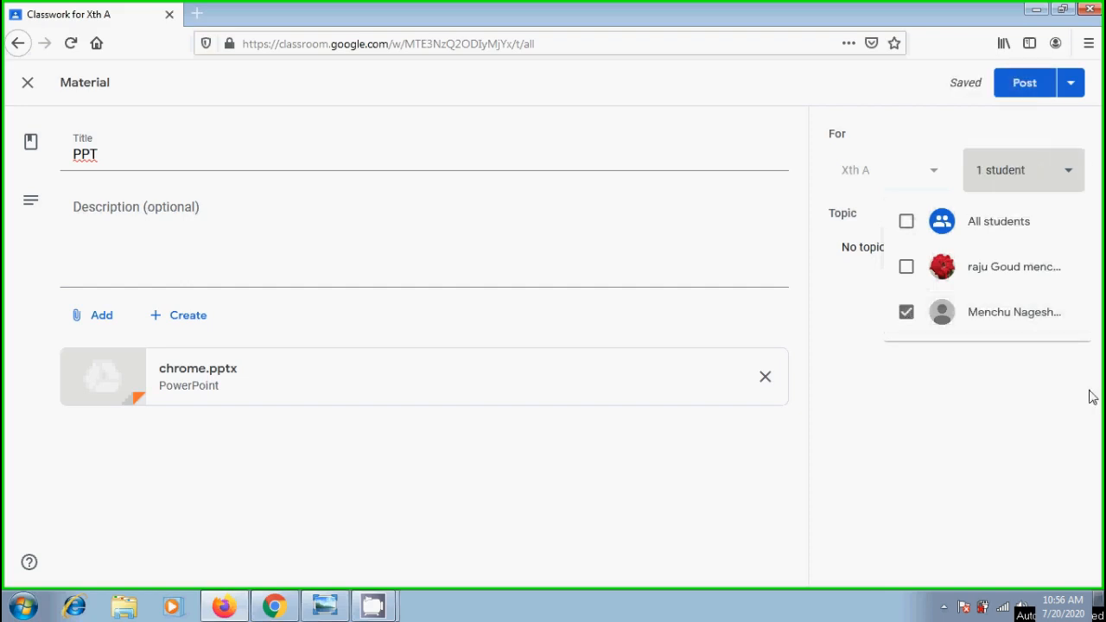
Set the PPT material's topic to Linux and post it to the class
left_click(1063, 249)
left_click(1064, 251)
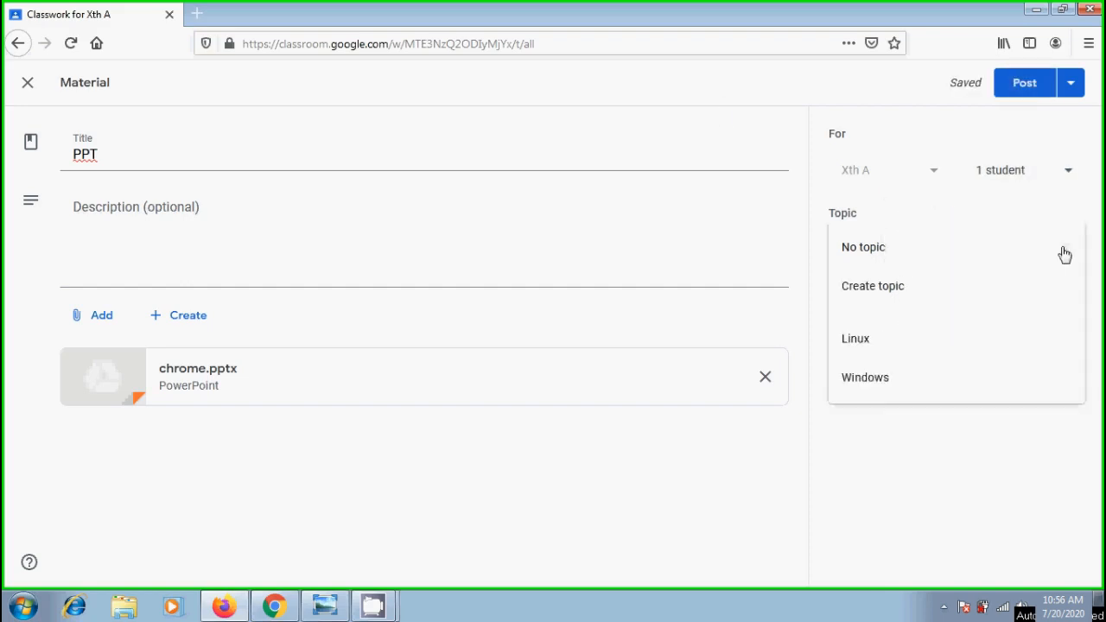
left_click(863, 349)
left_click(1031, 86)
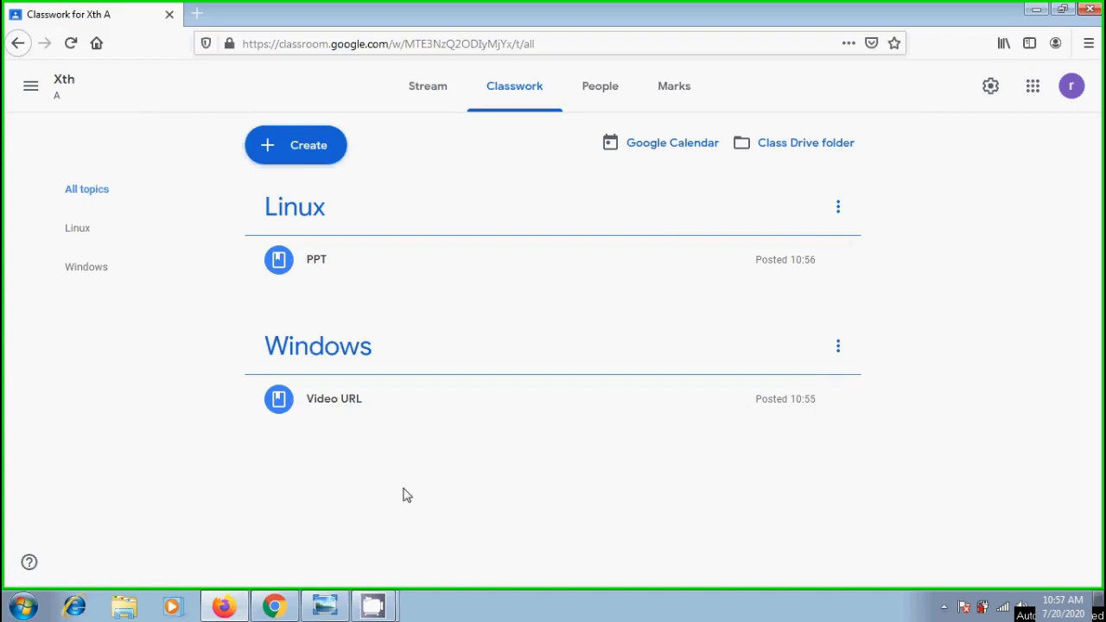
Switch to Chrome and sign in to Google with the first listed student account, entering its account password
left_click(274, 606)
left_click(1054, 115)
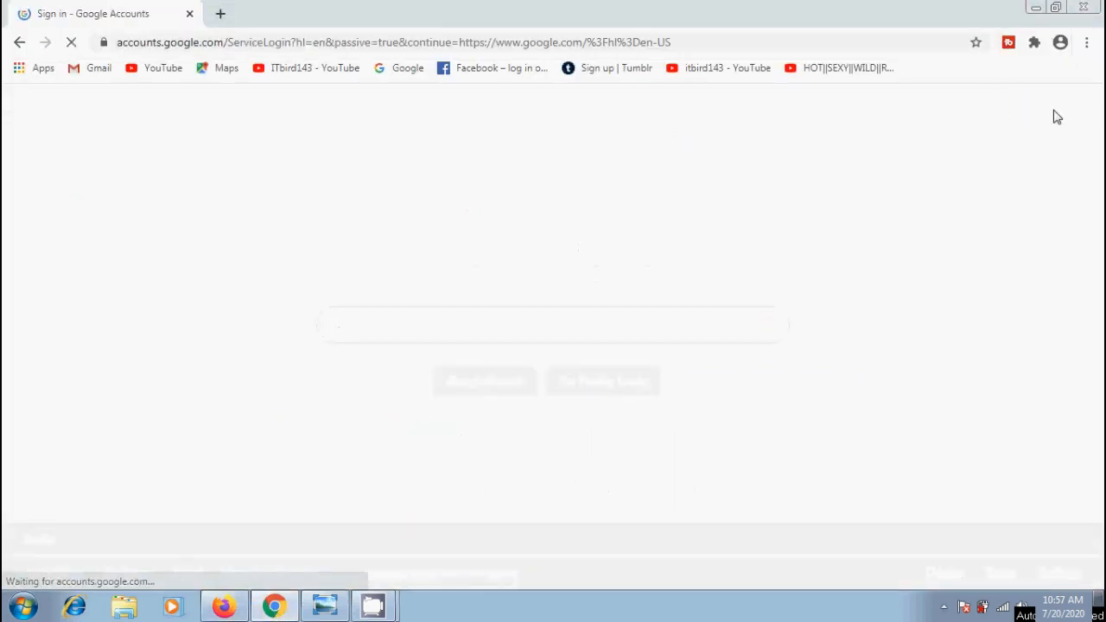
left_click(474, 287)
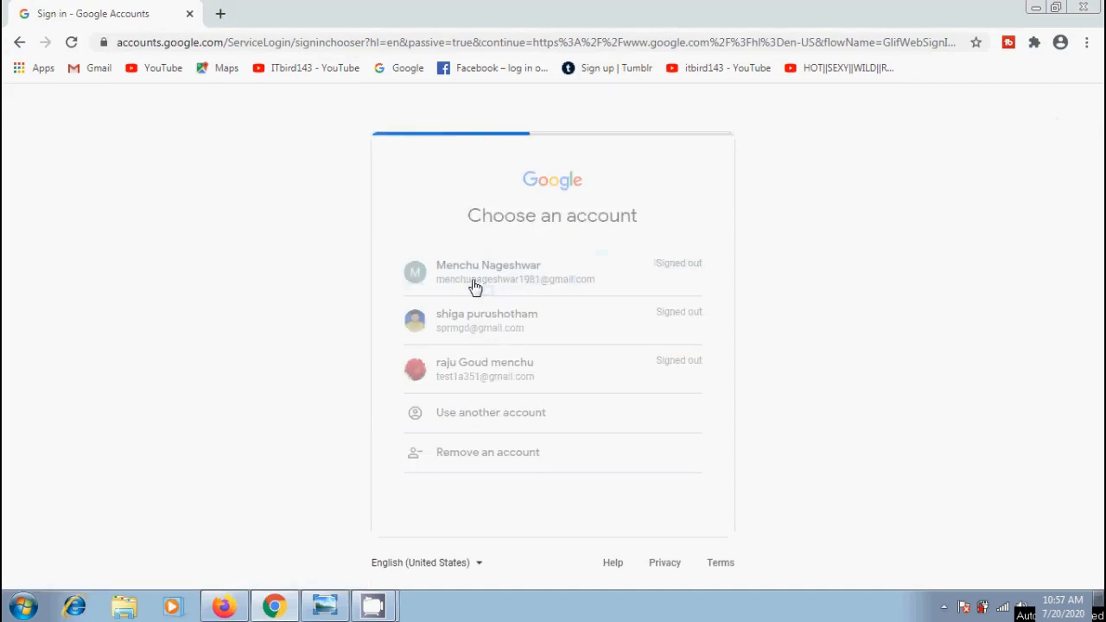
type("**********")
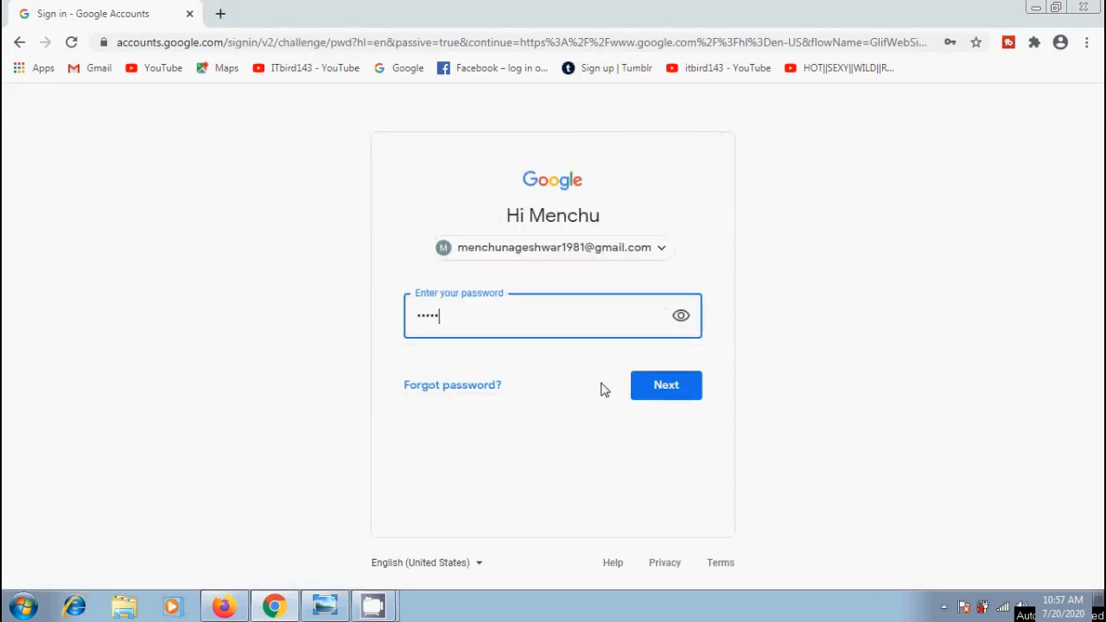
type("***")
left_click(673, 388)
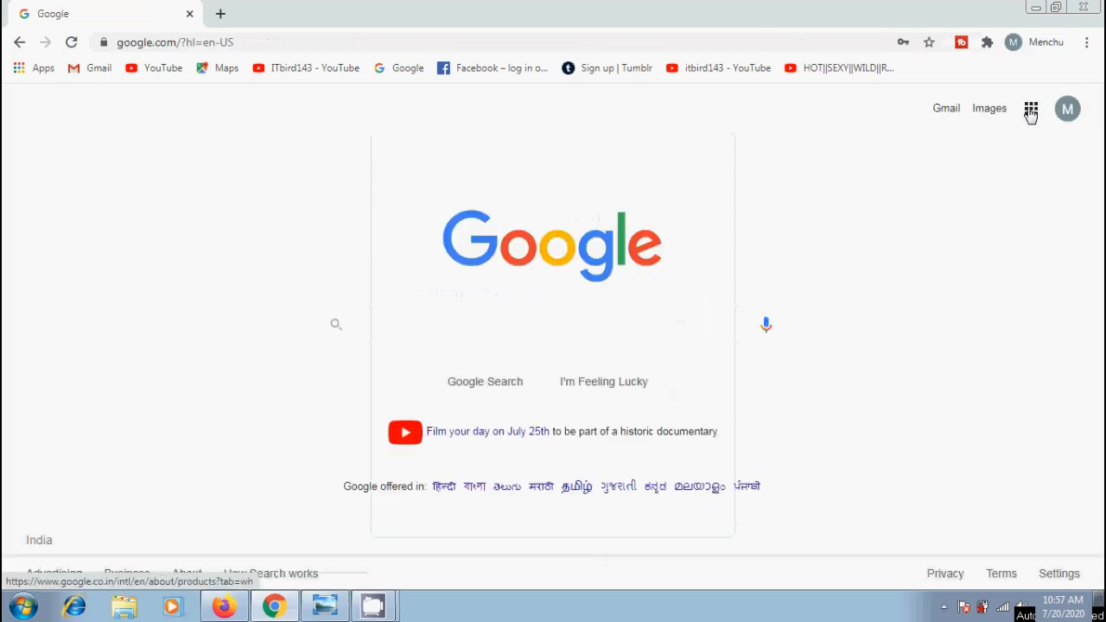
Open Google Classroom from the student's Google account and enter the Xth class
left_click(1030, 112)
left_click_drag(1072, 275, 1055, 407)
left_click(1028, 397)
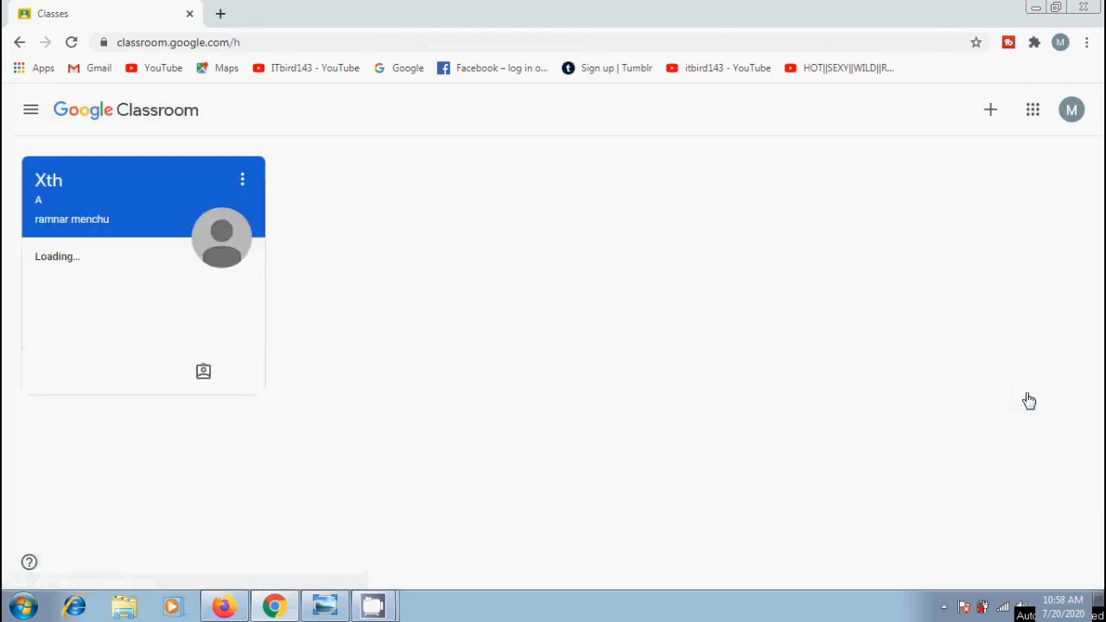
left_click(92, 198)
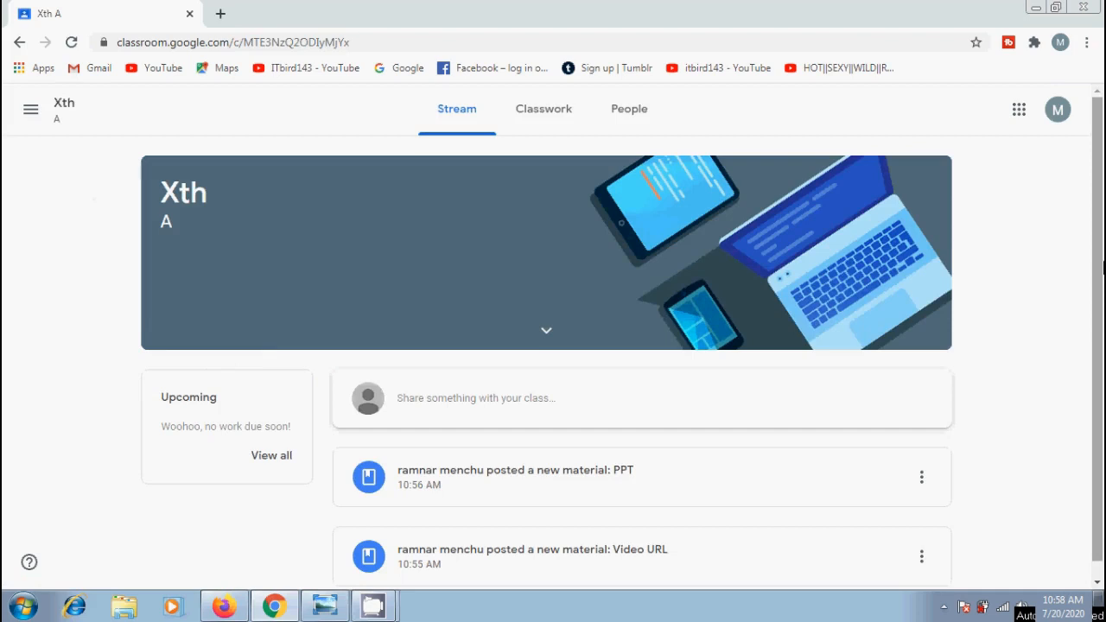
Preview the chrome.pptx attachment of the PPT material, then close it and return to the class stream
scroll(1102, 263, "down", 1)
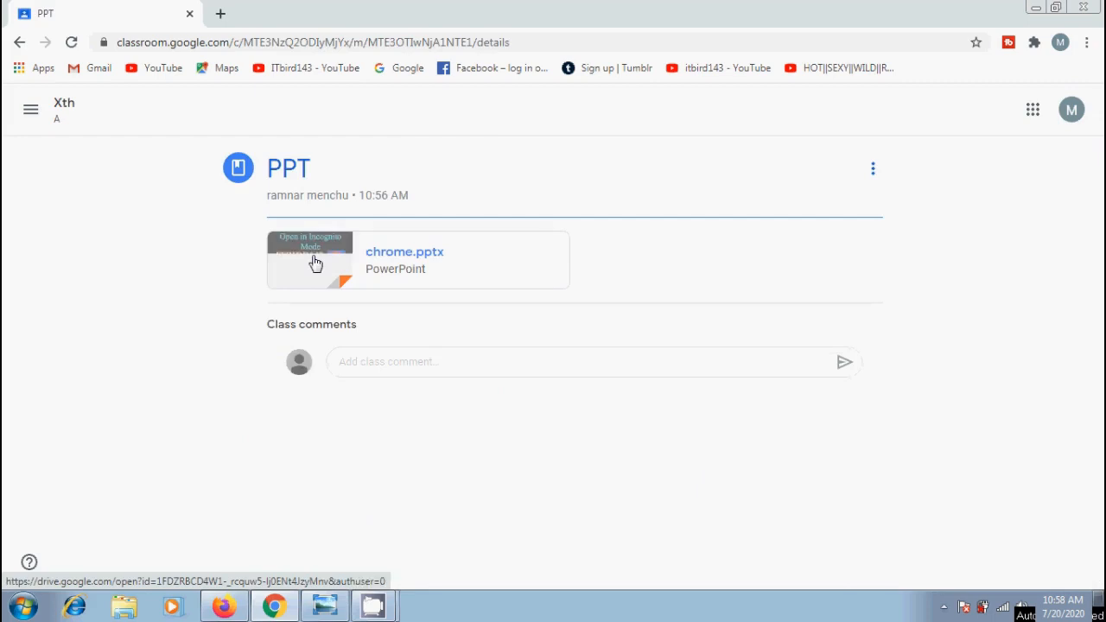
left_click(315, 263)
left_click(28, 109)
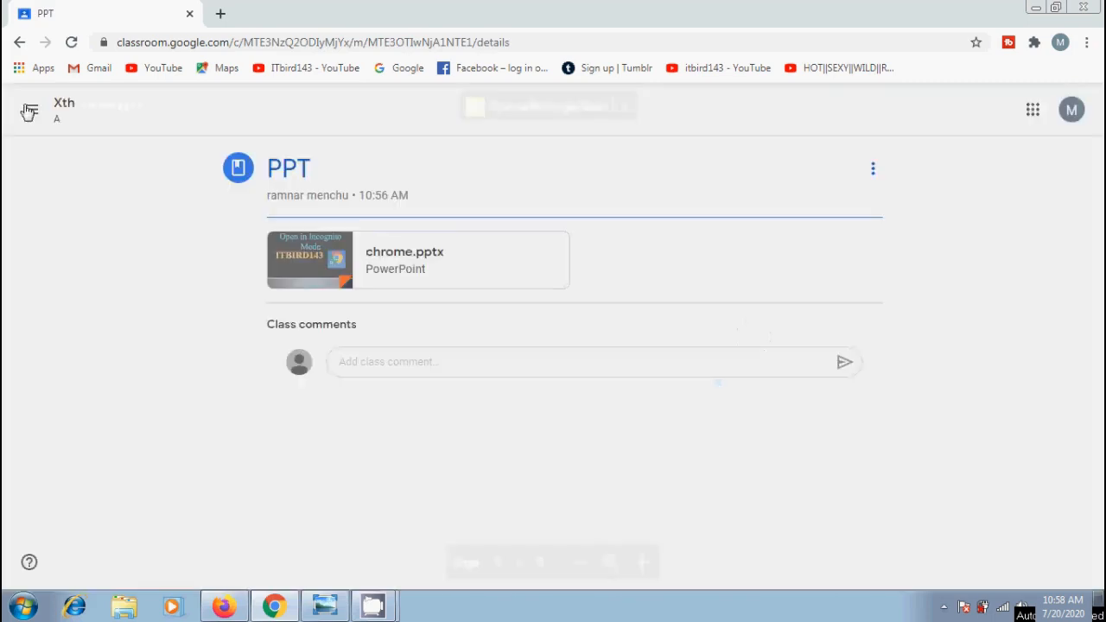
left_click(17, 41)
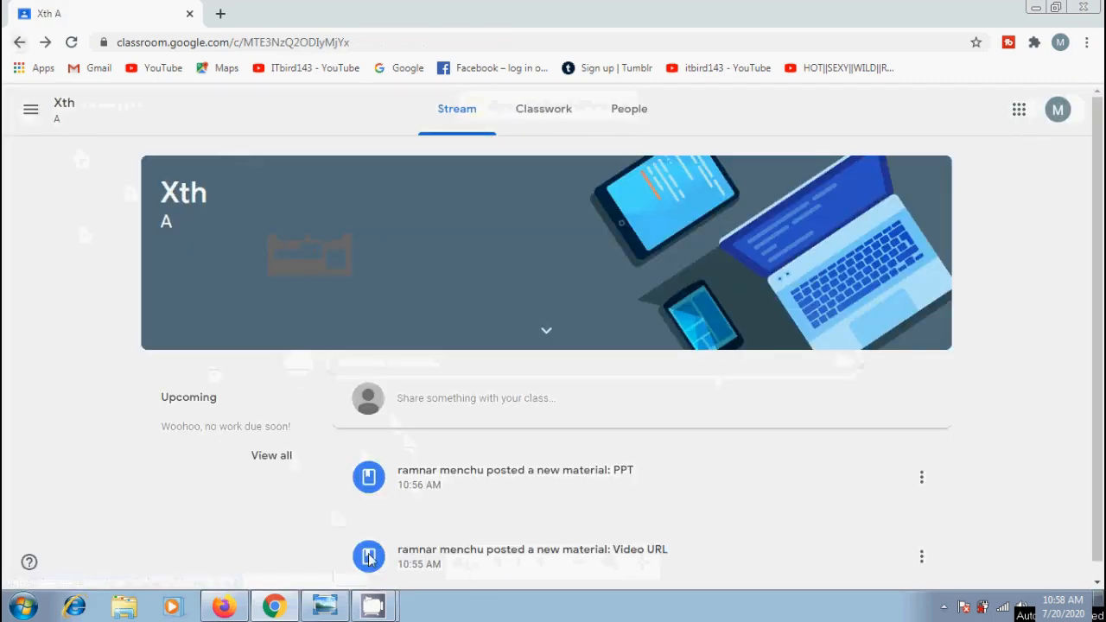
Open the Video URL material's "channel Sep 23rd 2018.pdf" attachment, bring up its printable version and try to download it
left_click(369, 557)
left_click(312, 299)
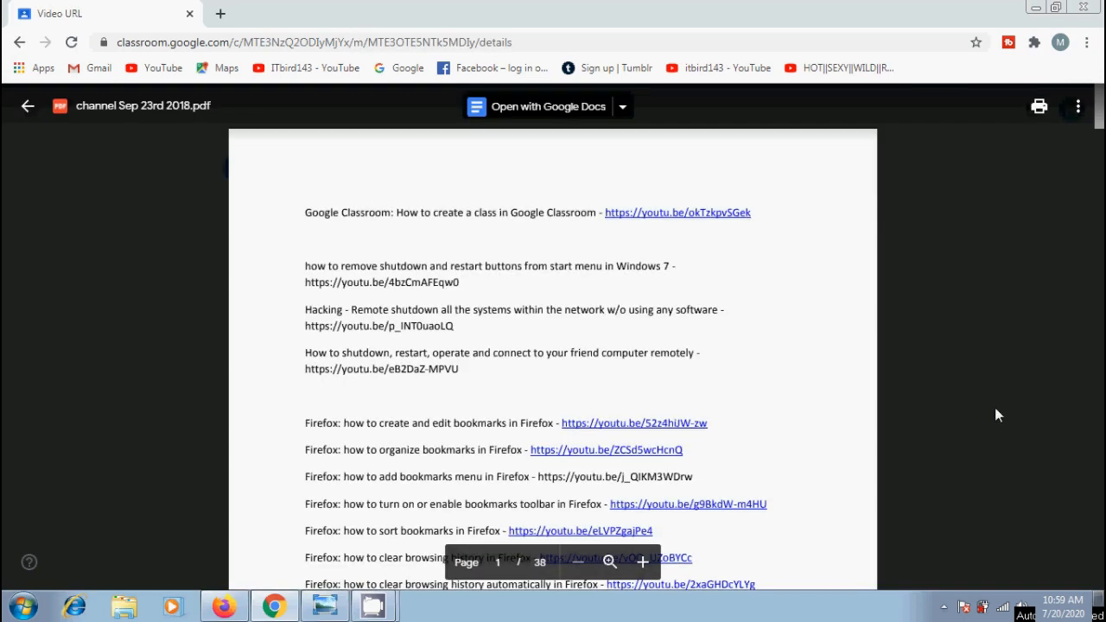
left_click(1042, 108)
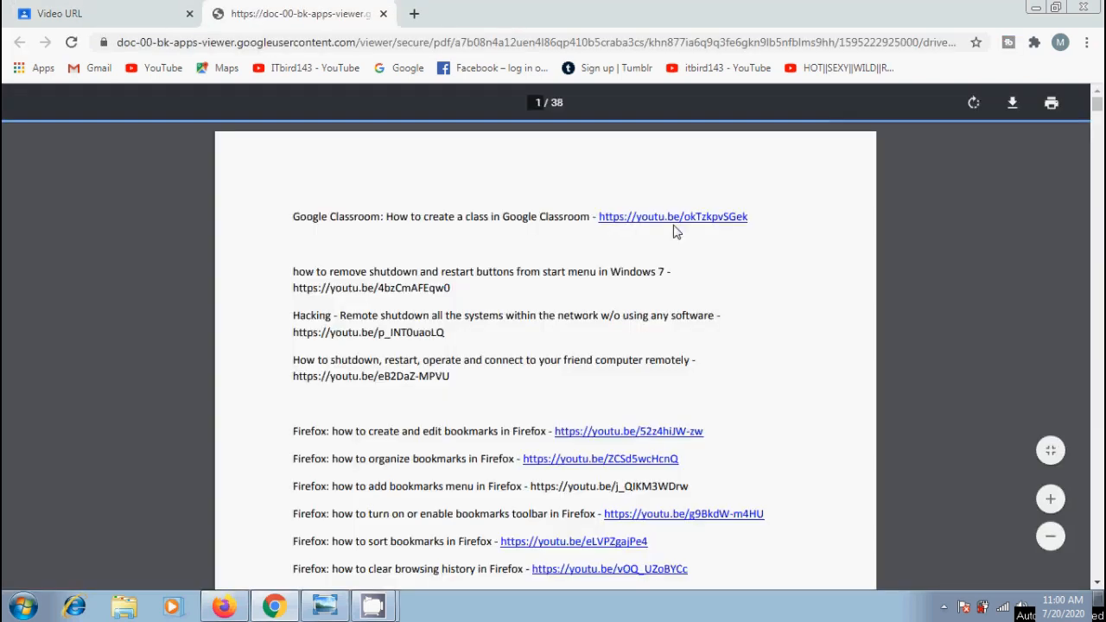
left_click(1012, 104)
left_click(497, 362)
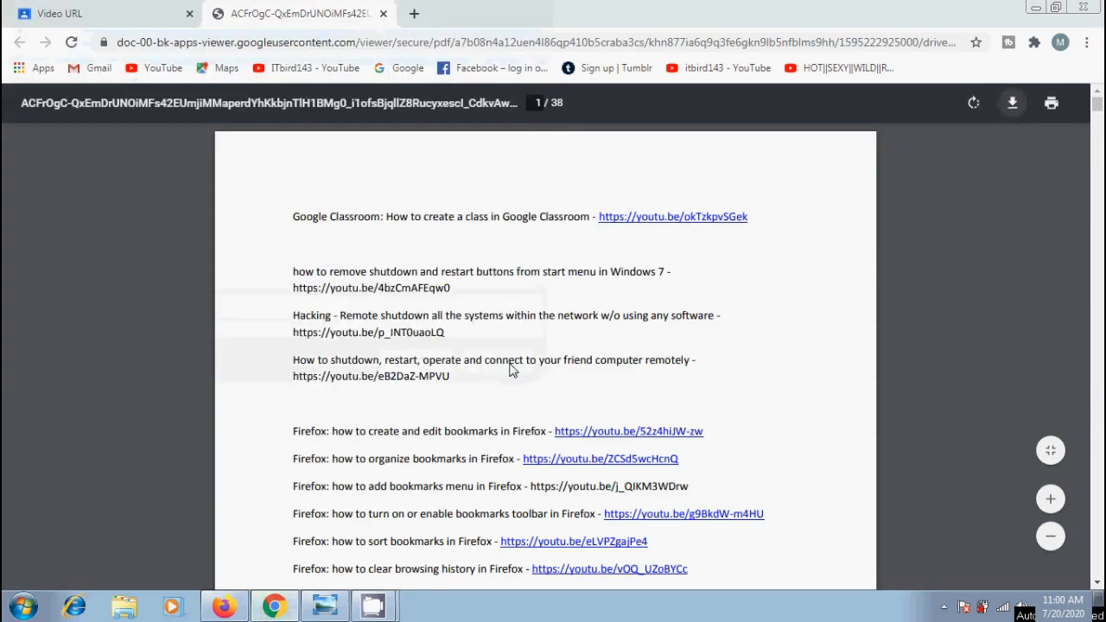
left_click(331, 607)
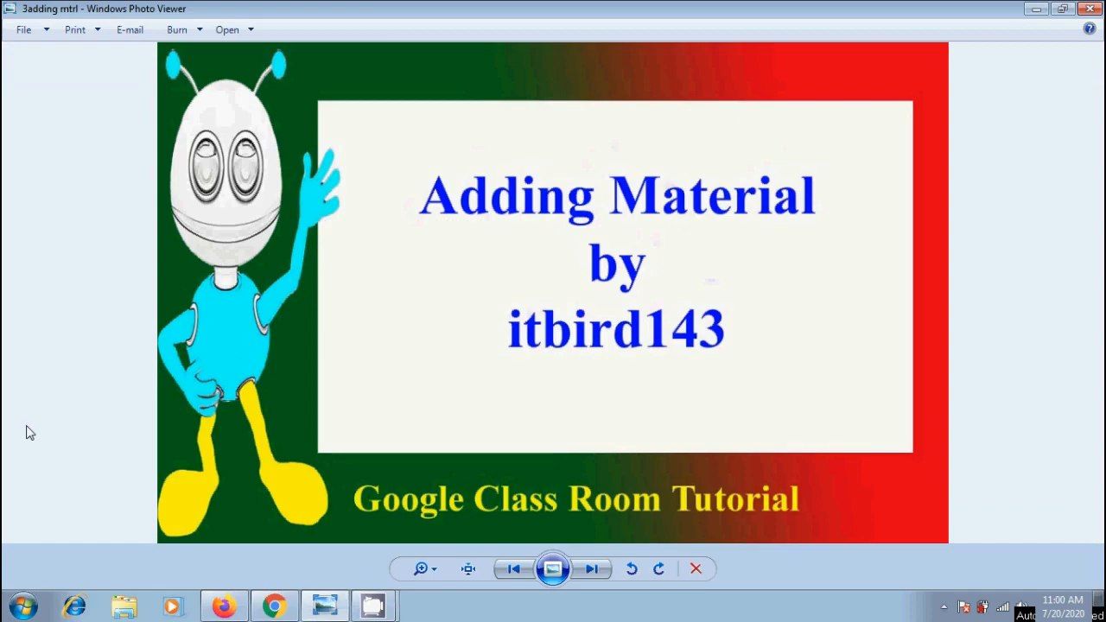
left_click(1035, 8)
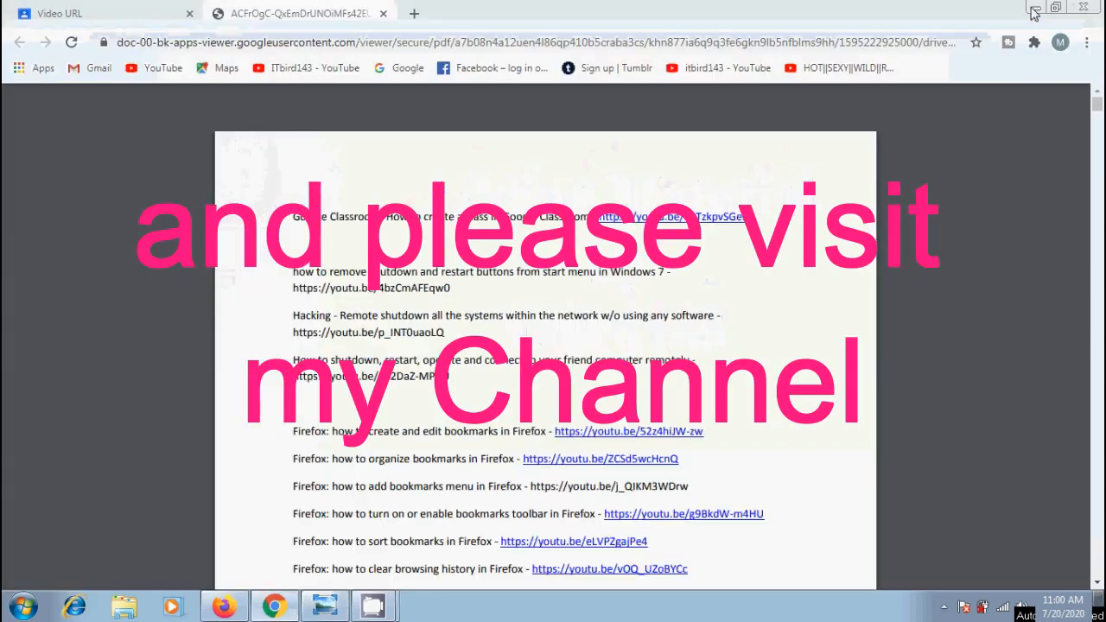